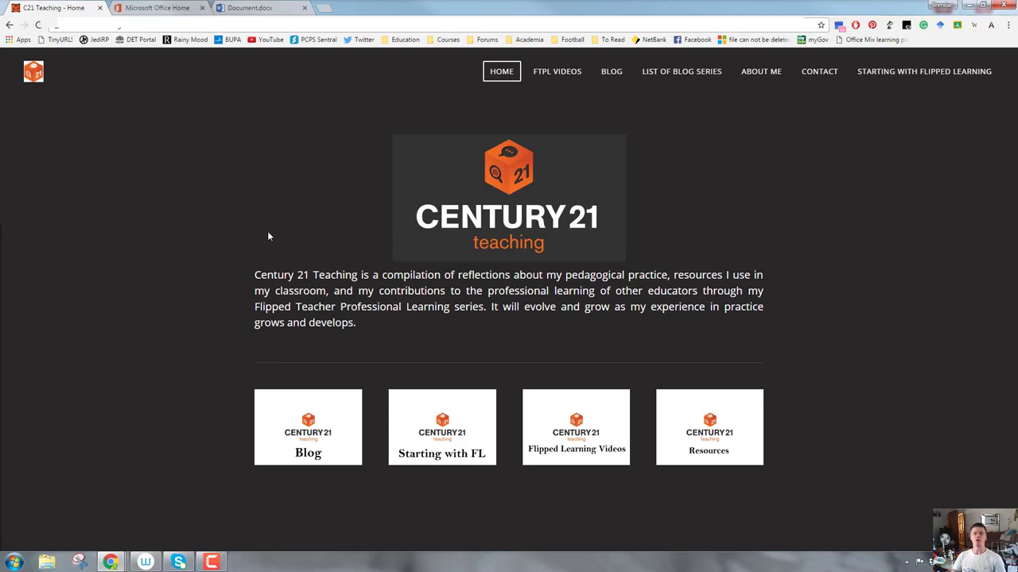
Switch to the Office 365 home page and launch Word Online.
click(157, 6)
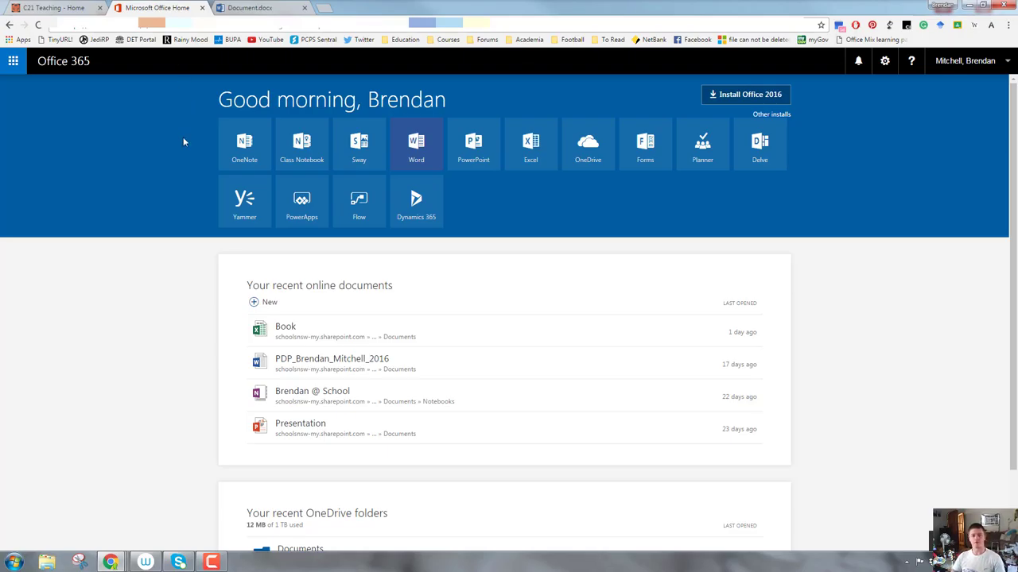
click(414, 145)
click(267, 7)
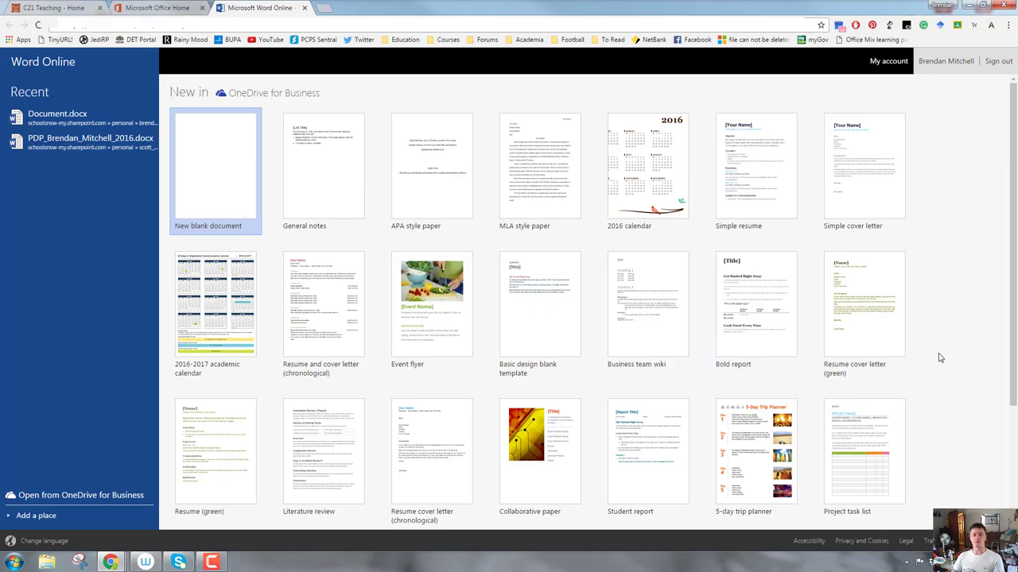
Look over the document templates and the storage places that can be added, and create a new blank document.
scroll(935, 354, down, 2)
scroll(935, 354, up, 2)
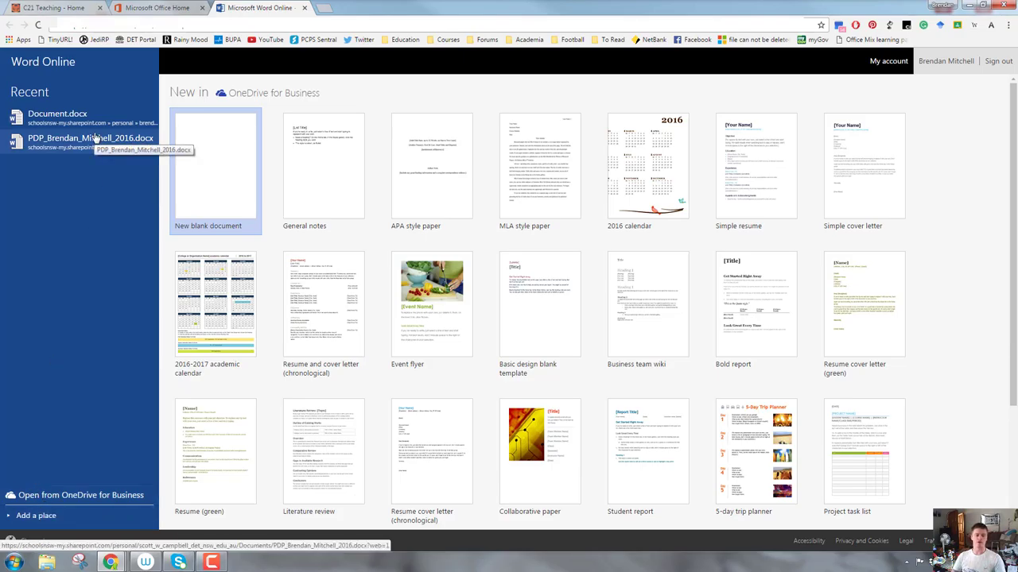
click(23, 516)
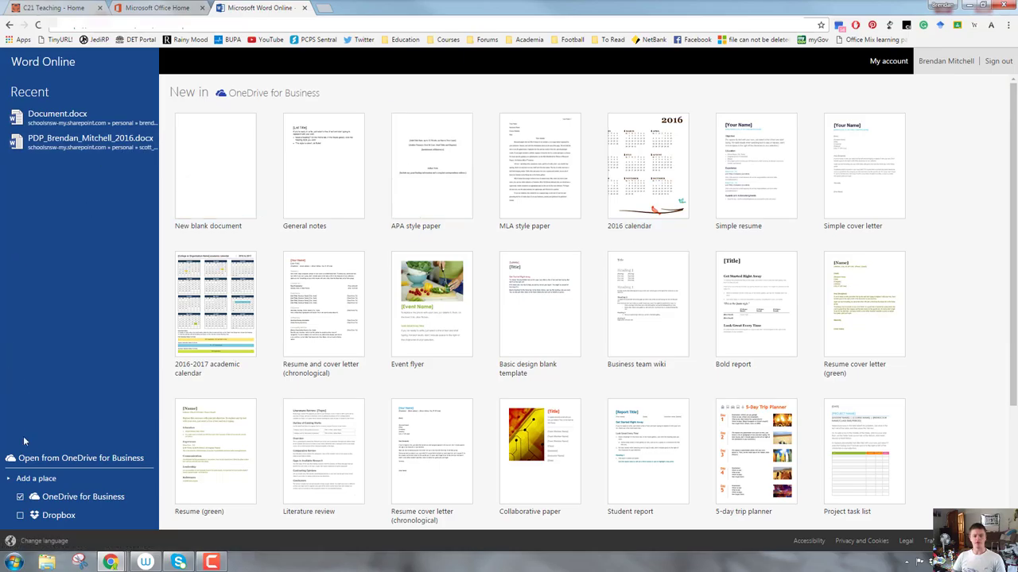
click(202, 160)
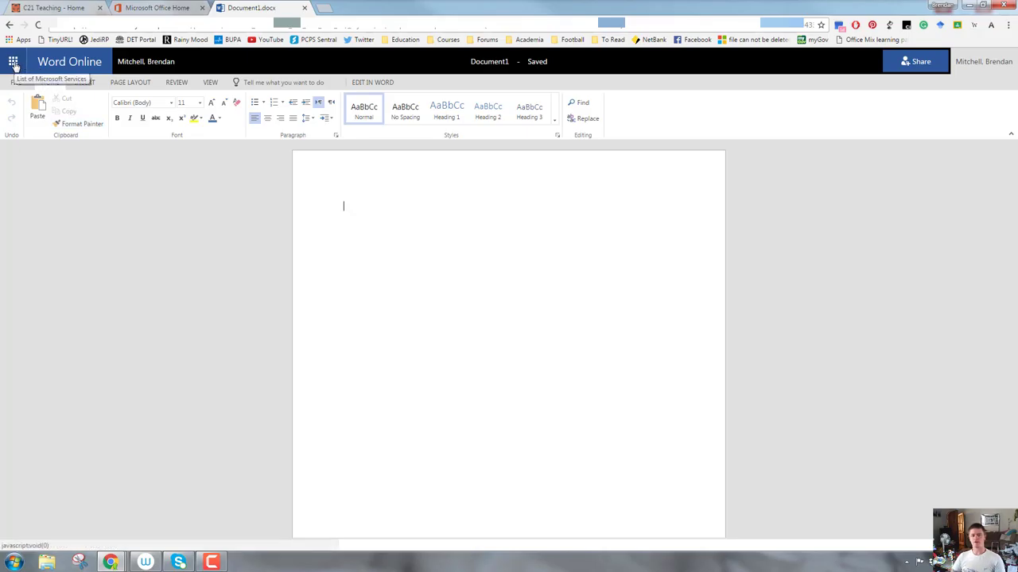
View the list of Office 365 services and the Office home page, and return to the open document.
click(14, 63)
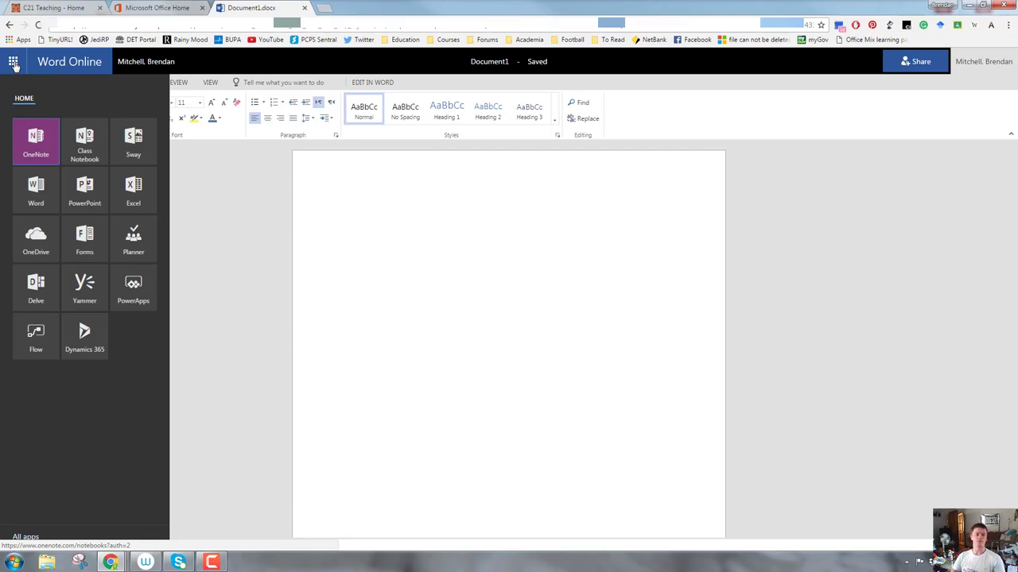
click(217, 208)
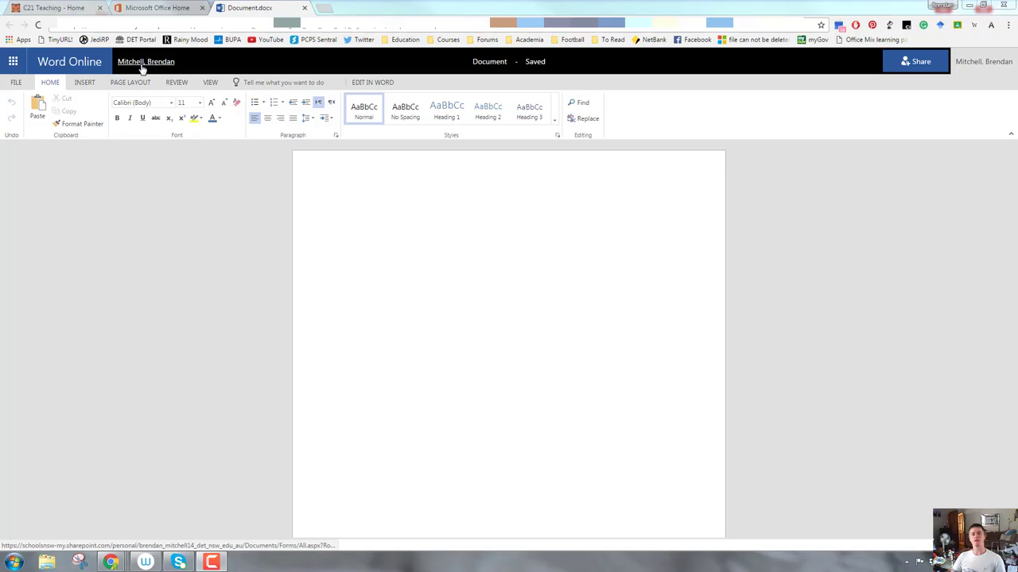
click(157, 6)
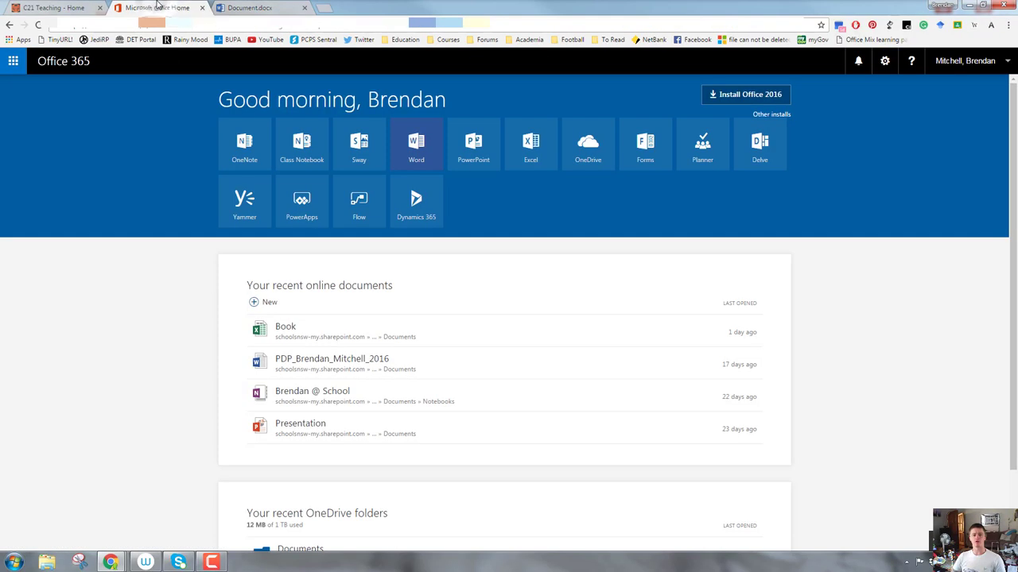
click(279, 4)
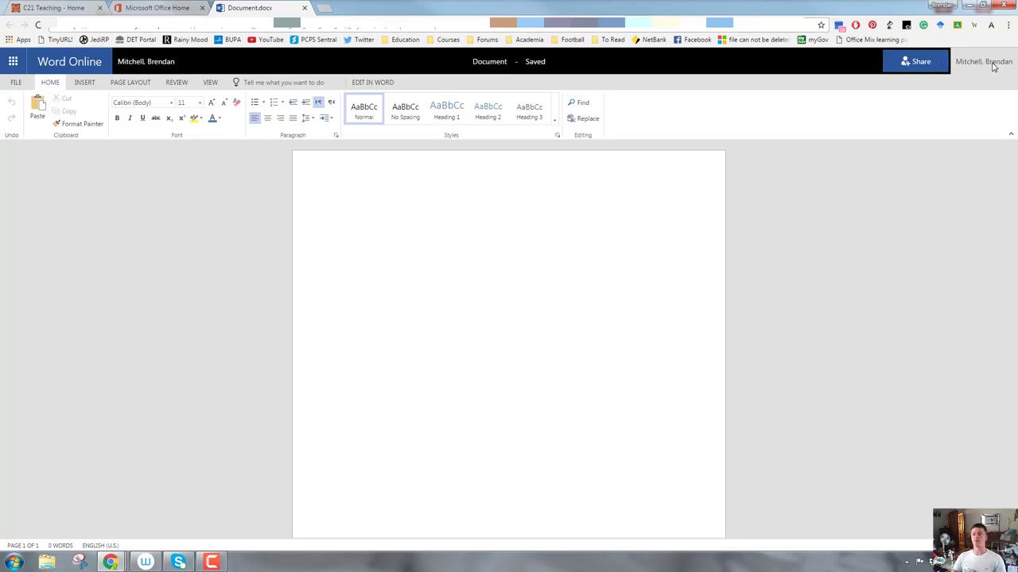
Open sharing for the document and examine the invitation's permission levels, message field and additional options.
click(921, 62)
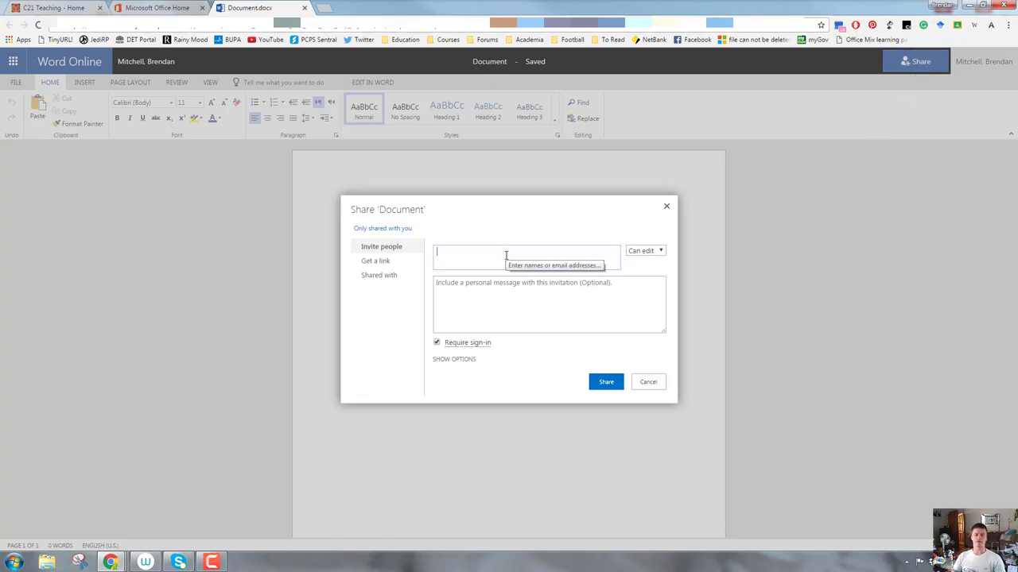
click(651, 252)
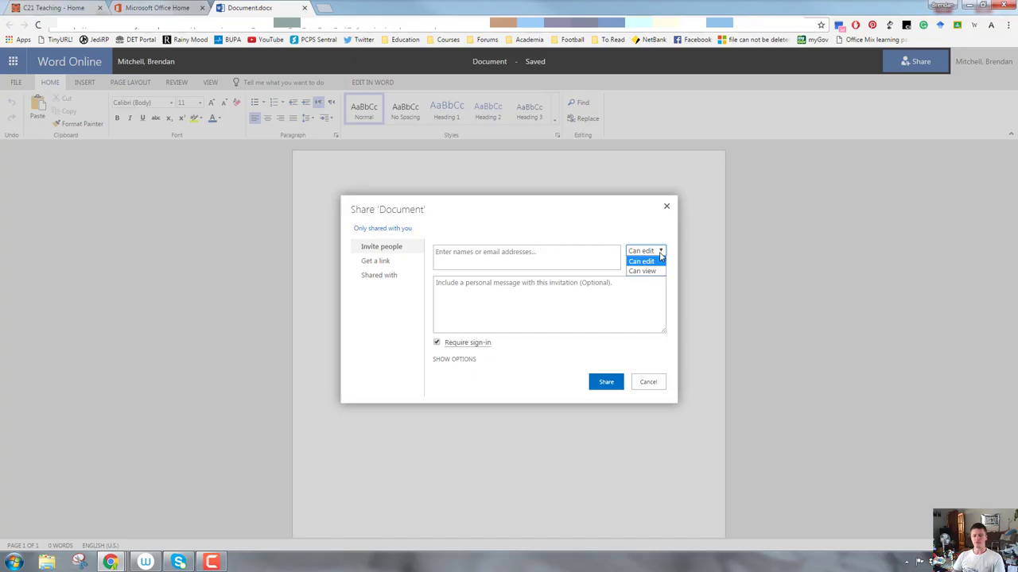
click(538, 294)
click(538, 291)
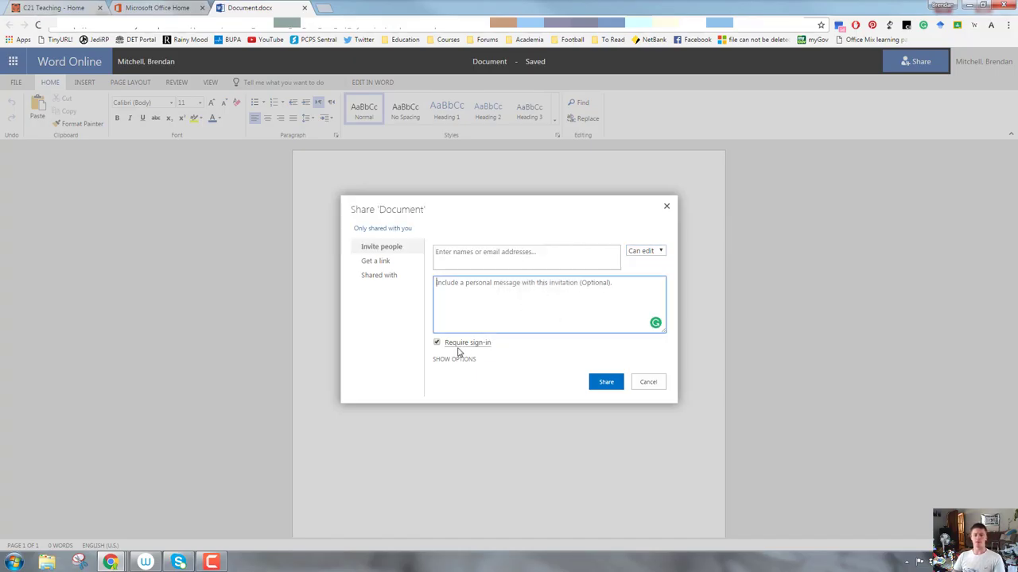
mouse_move(456, 350)
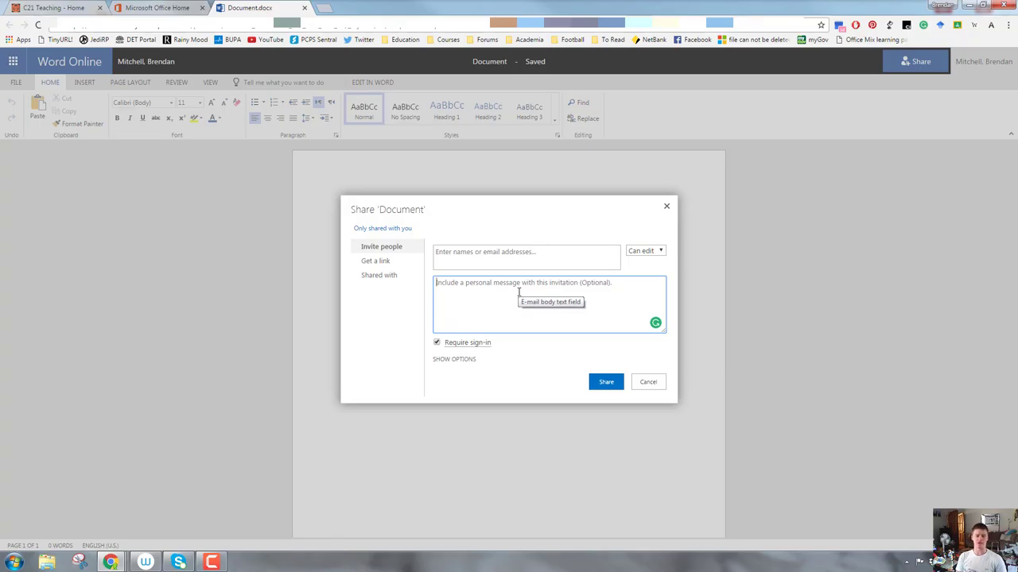
click(454, 359)
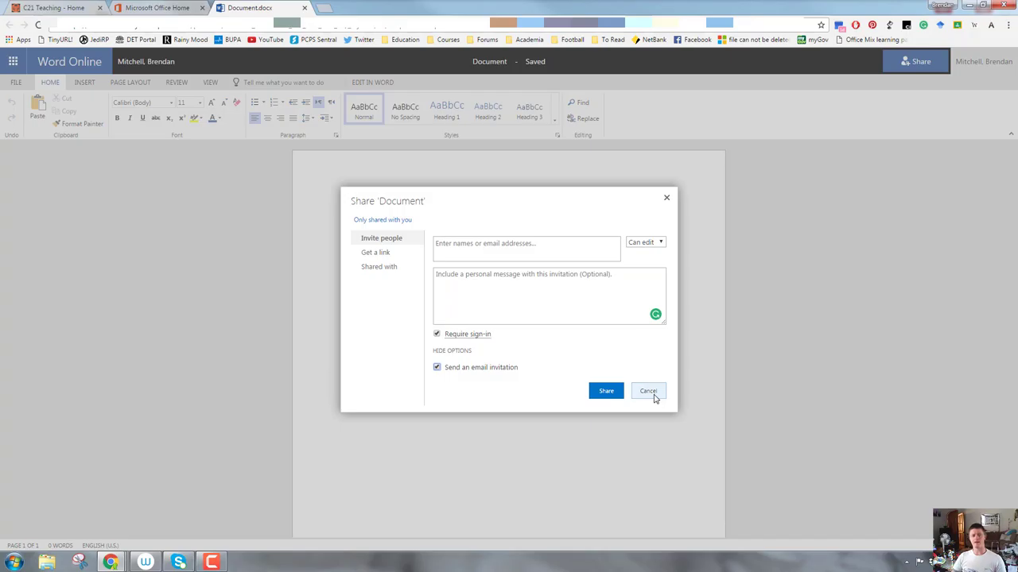
Get an edit link with no sign-in required, review its expiration and link types and who has access, and close sharing.
click(387, 258)
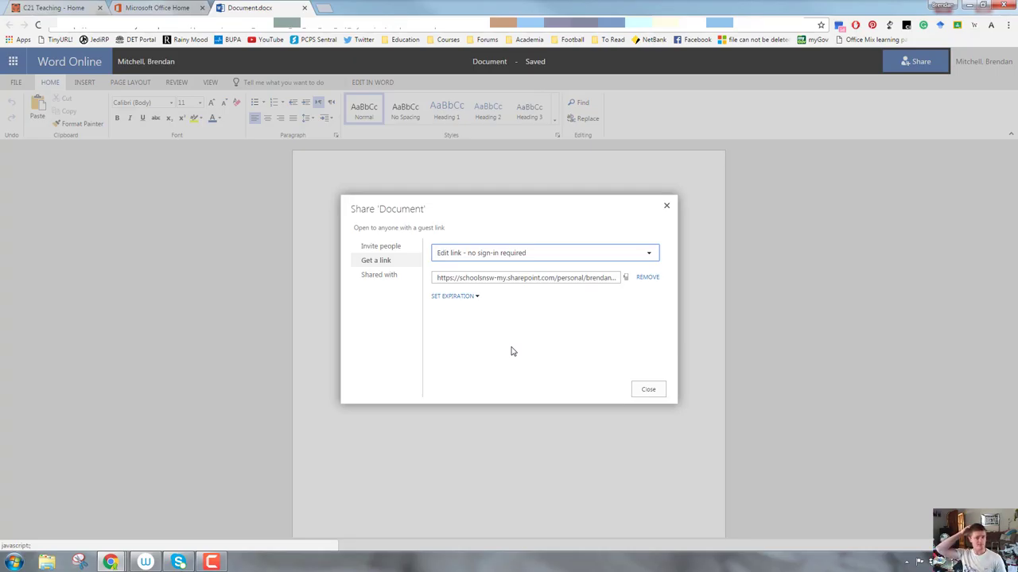
click(475, 297)
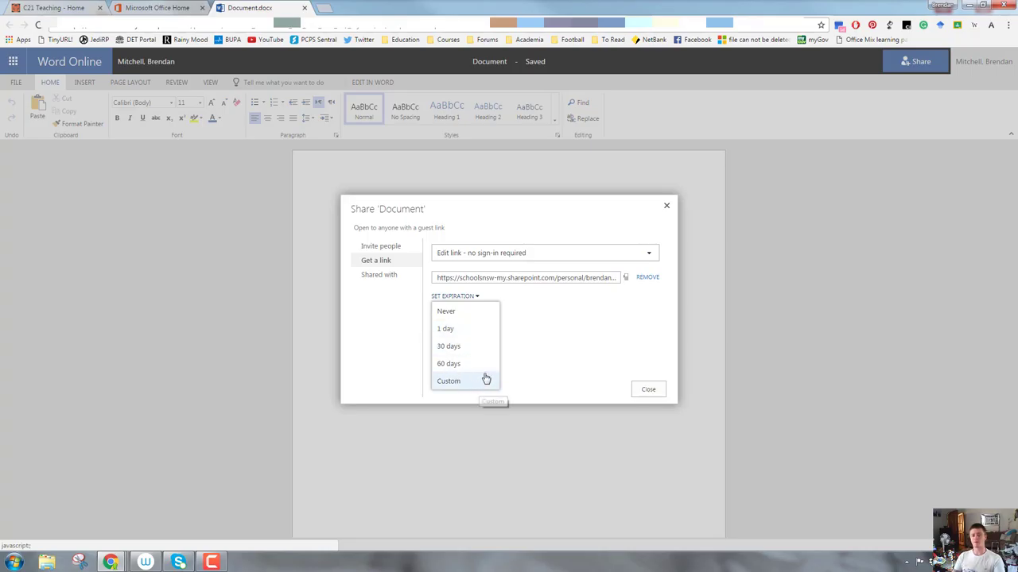
click(604, 257)
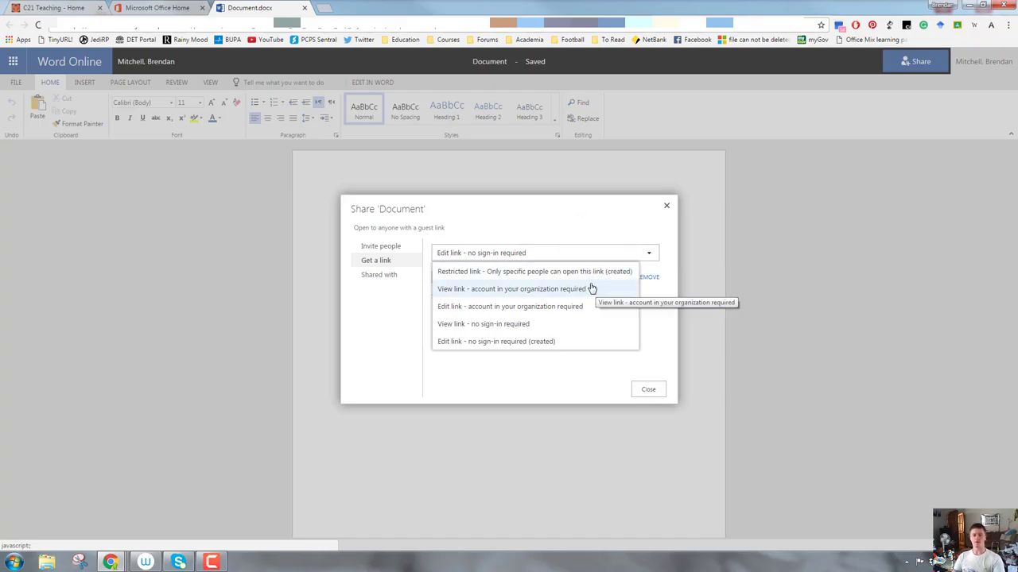
click(389, 293)
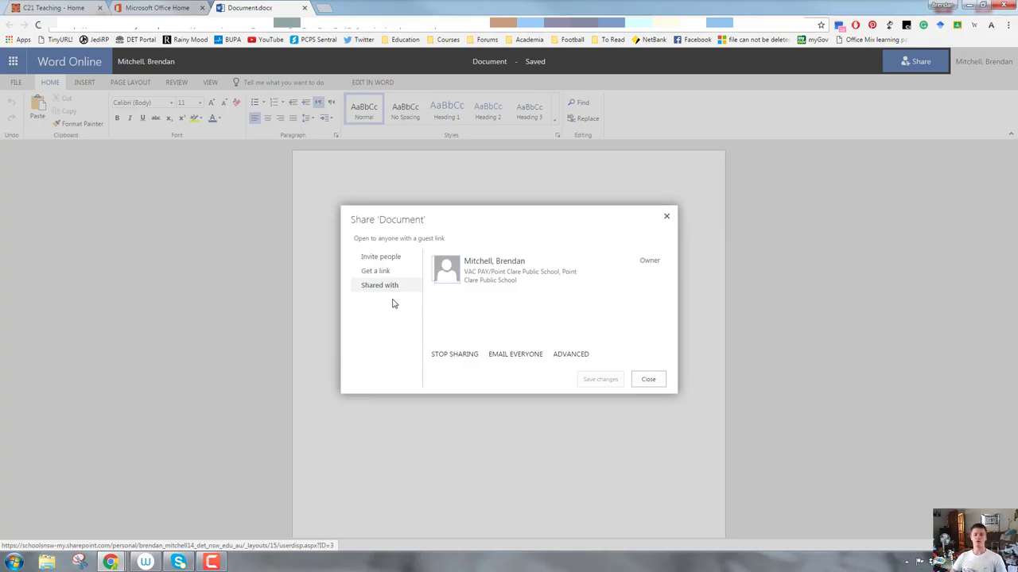
click(648, 379)
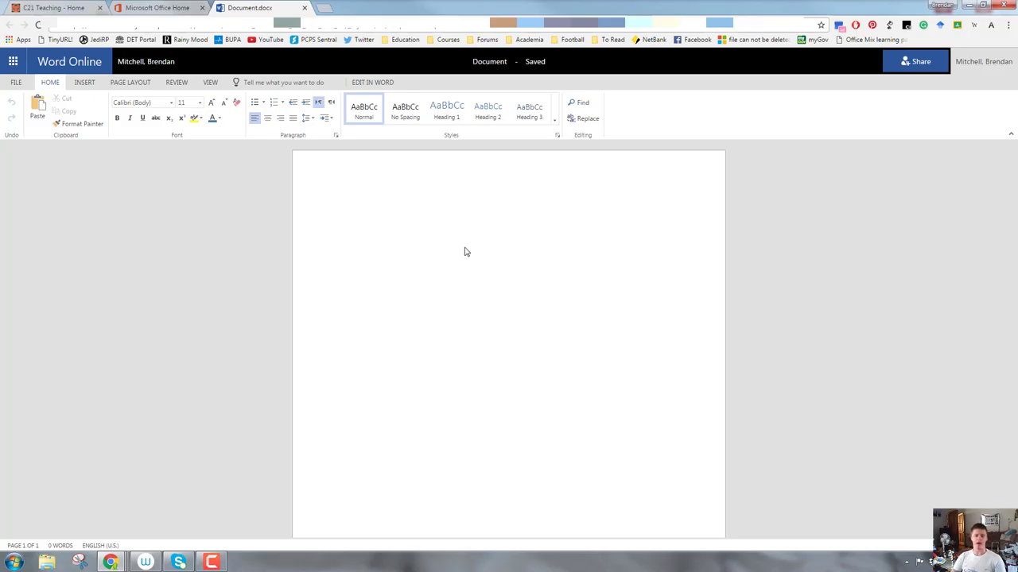
Examine the file commands and the insert, page layout, review and view tools, including the Bing online picture search.
click(16, 84)
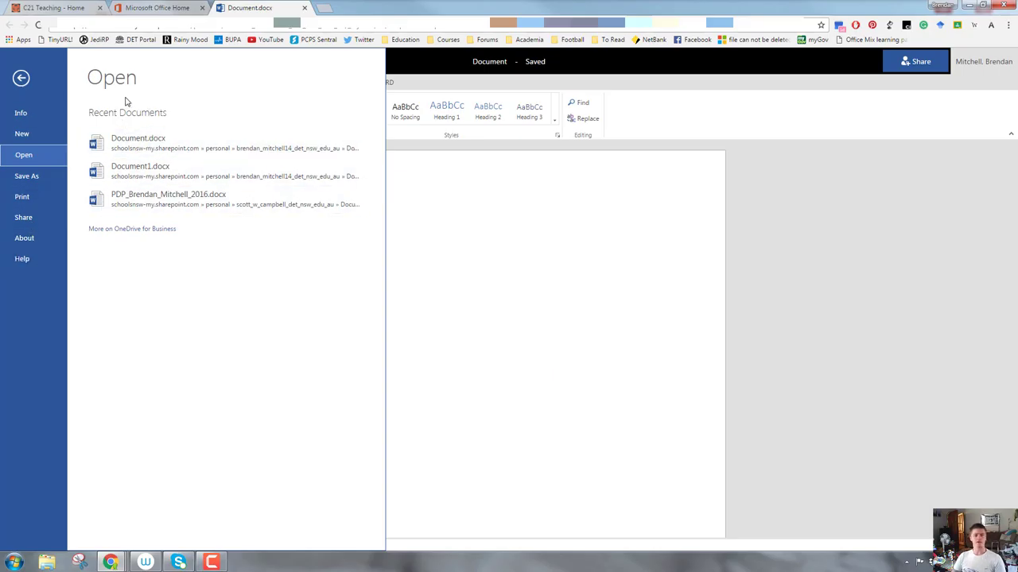
click(21, 80)
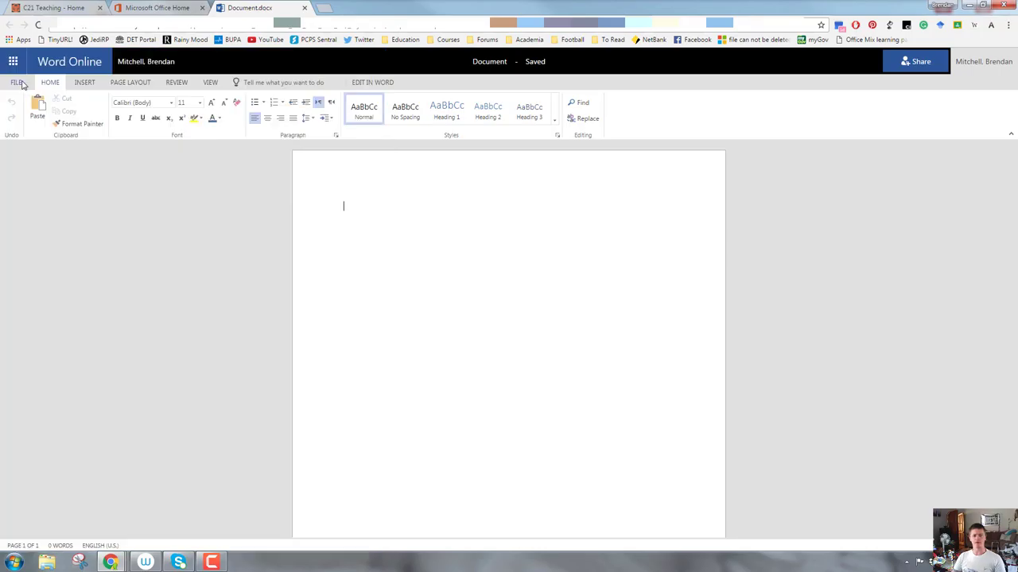
click(85, 83)
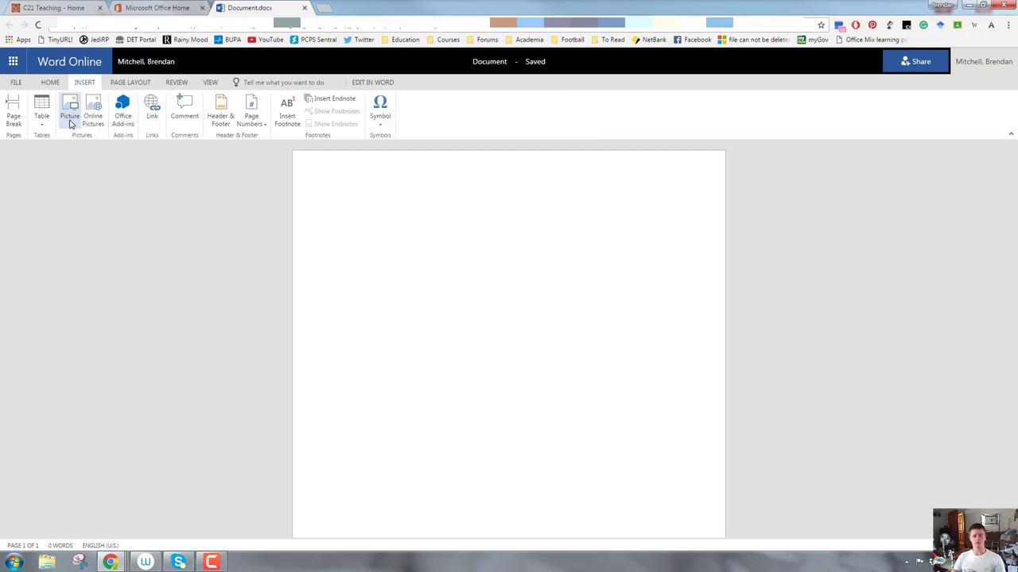
click(94, 119)
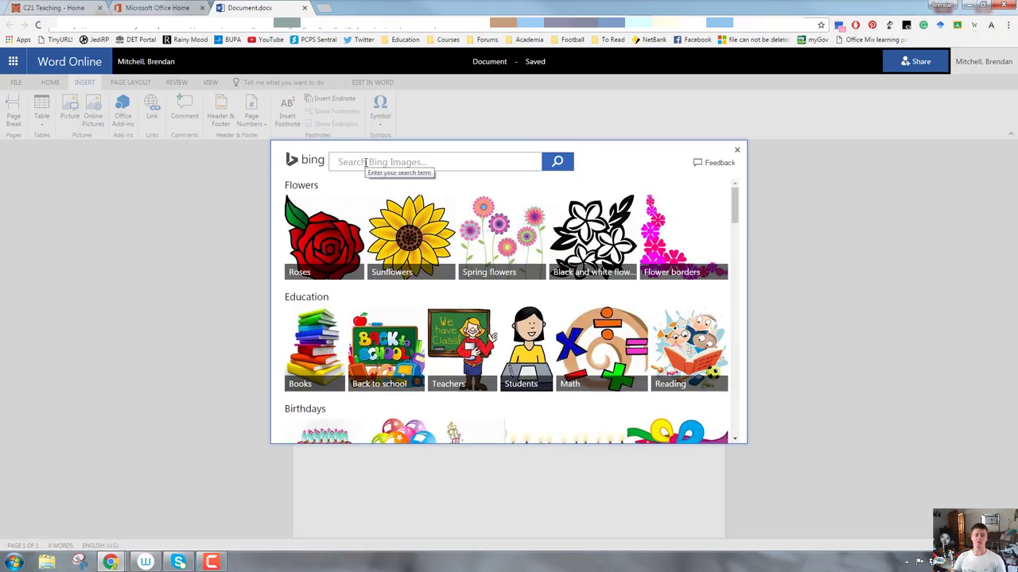
click(126, 116)
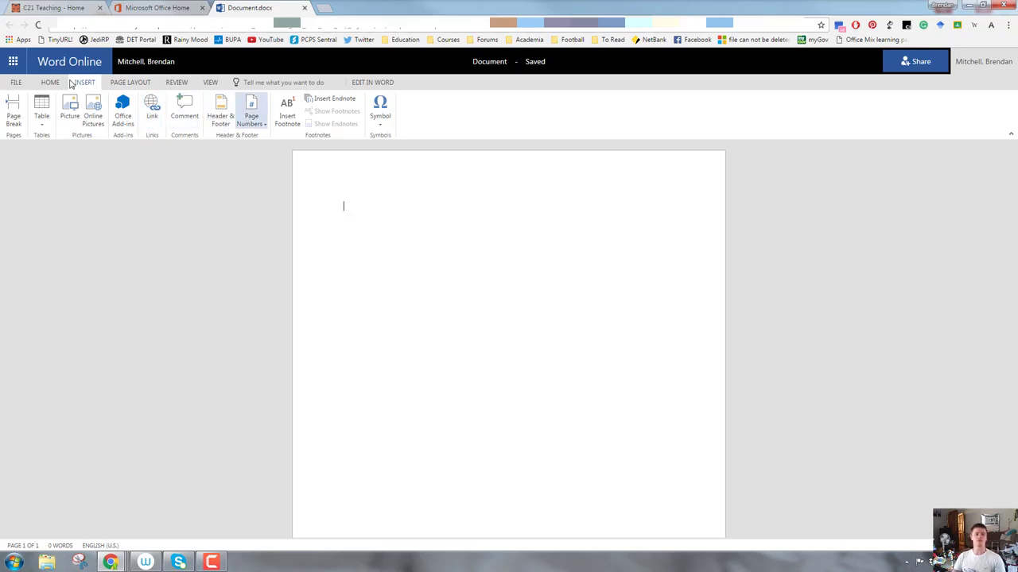
click(132, 83)
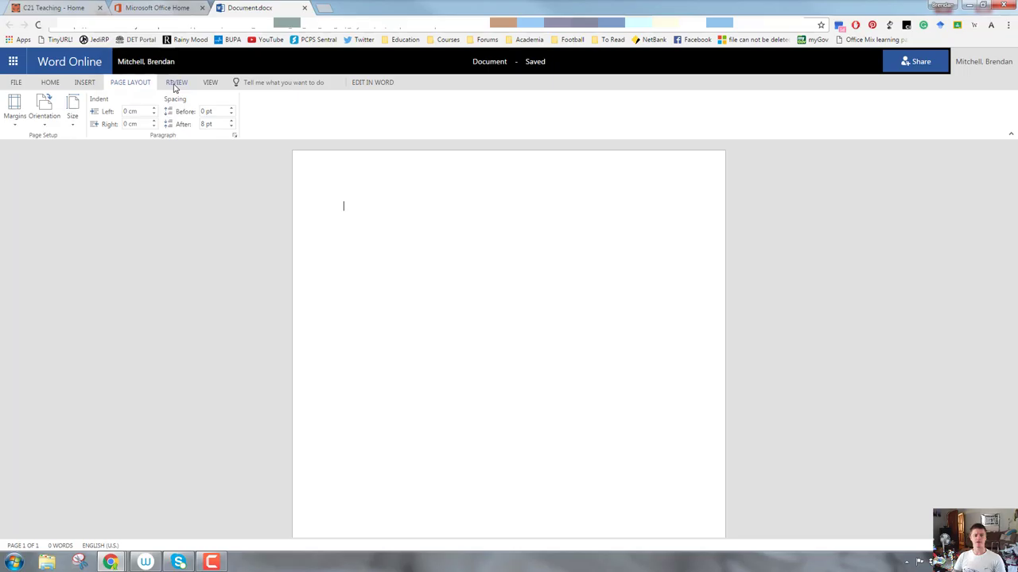
click(177, 83)
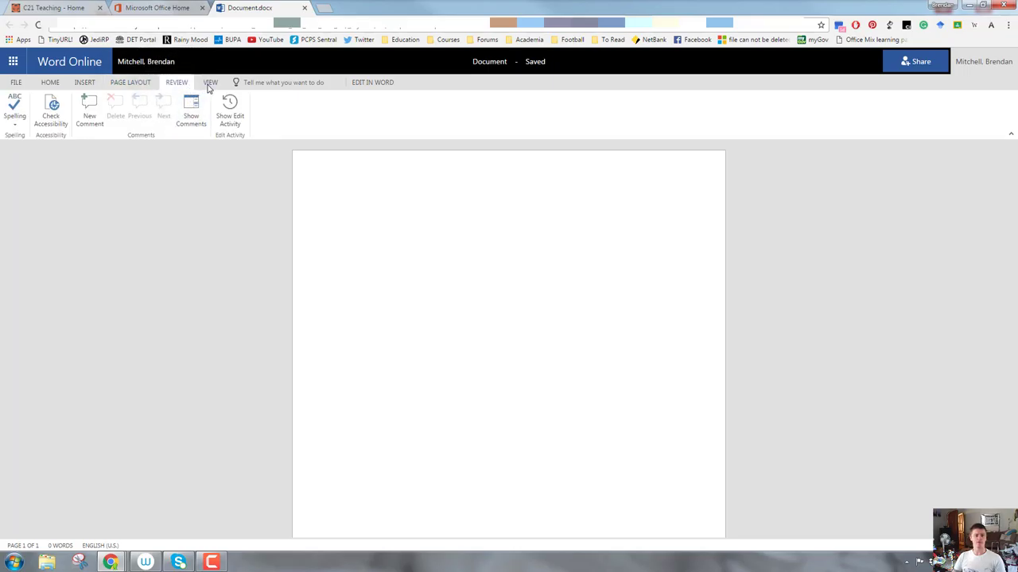
click(211, 84)
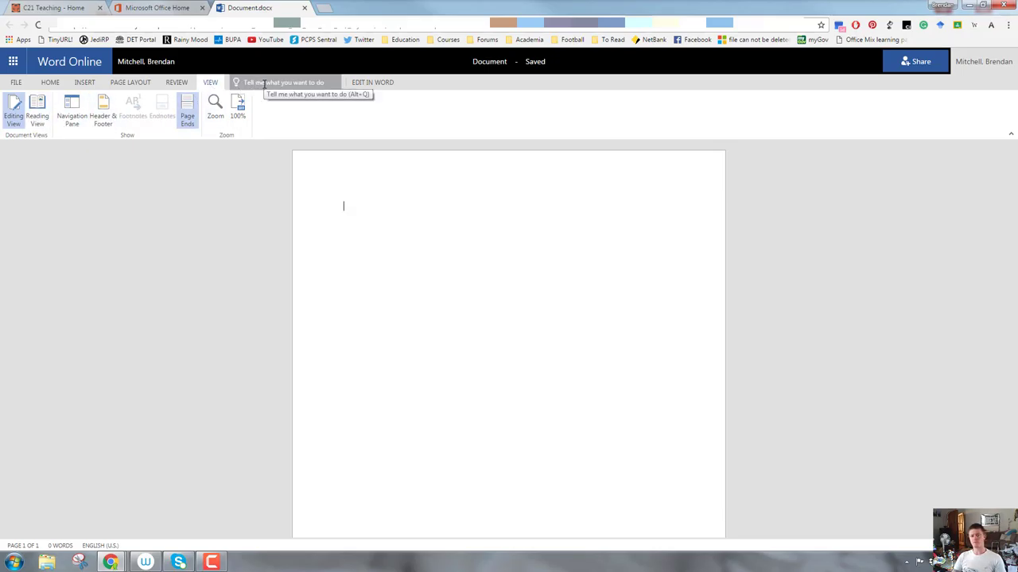
Search the Tell me feature for "add columns" and view the help on that topic.
click(264, 83)
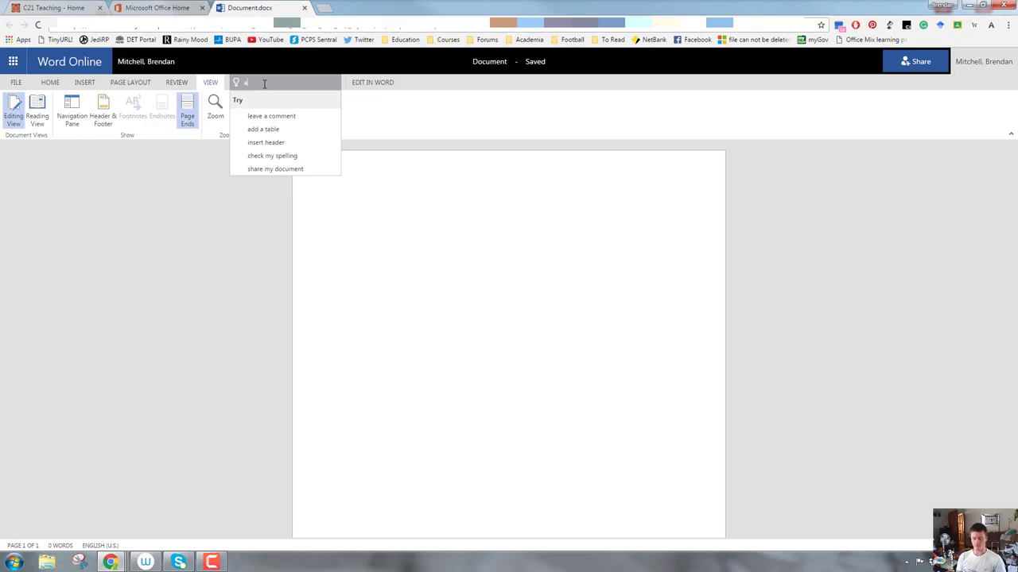
text(add comm)
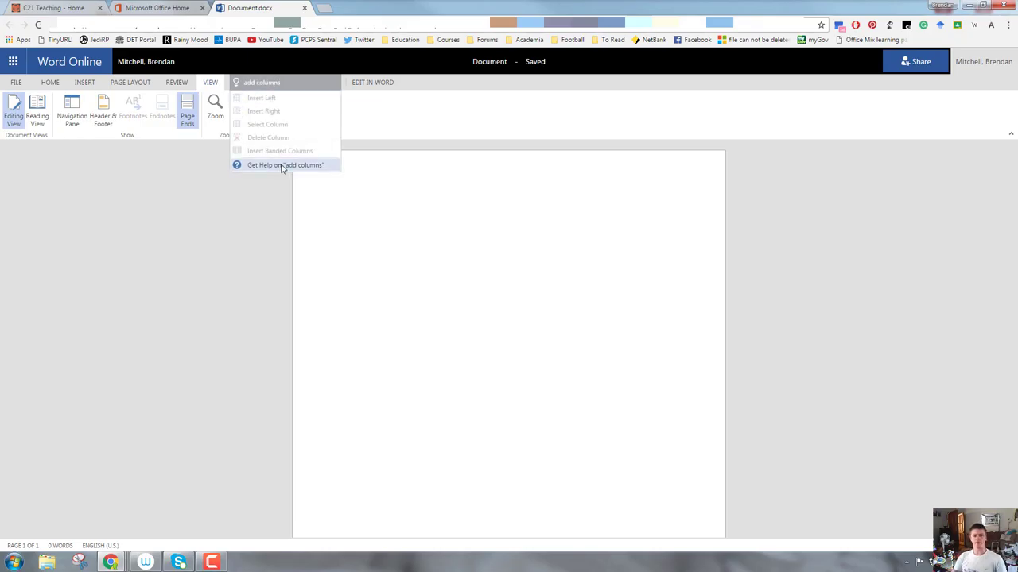
click(316, 165)
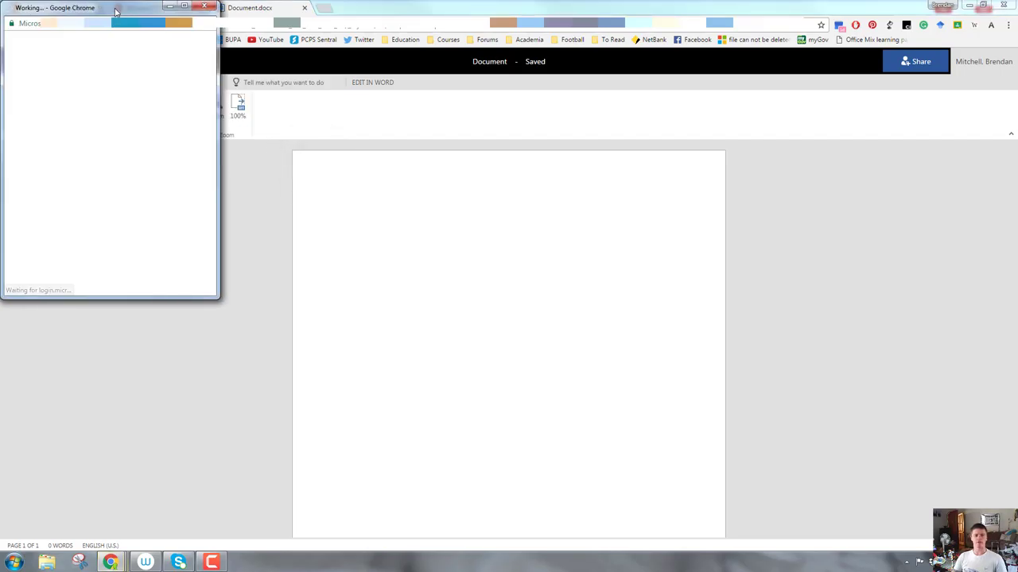
double_click(116, 10)
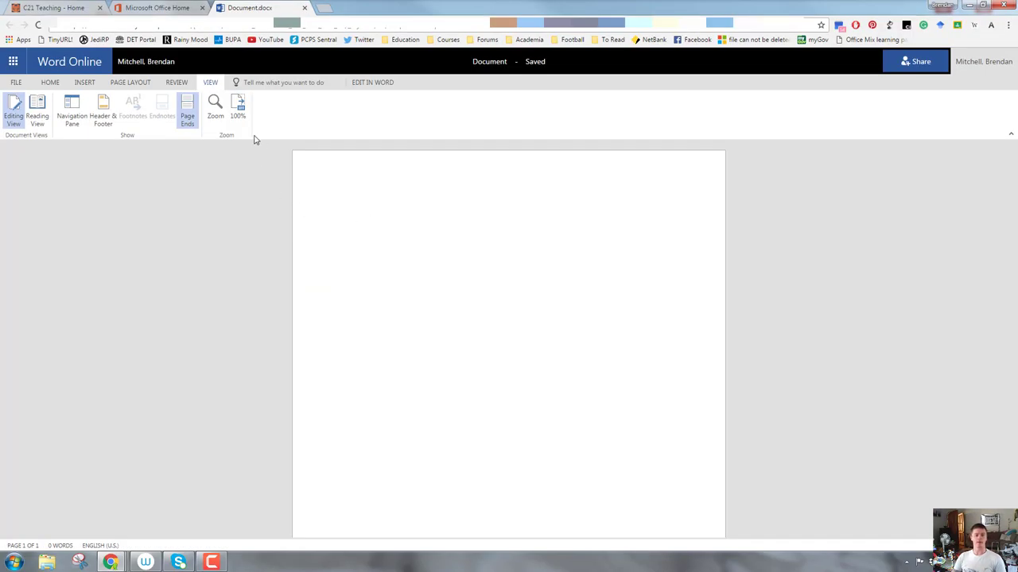
Try to open the document in desktop Microsoft Word, always allowing Word protocol links, accepting the file warning and dismissing the sign-in.
click(381, 85)
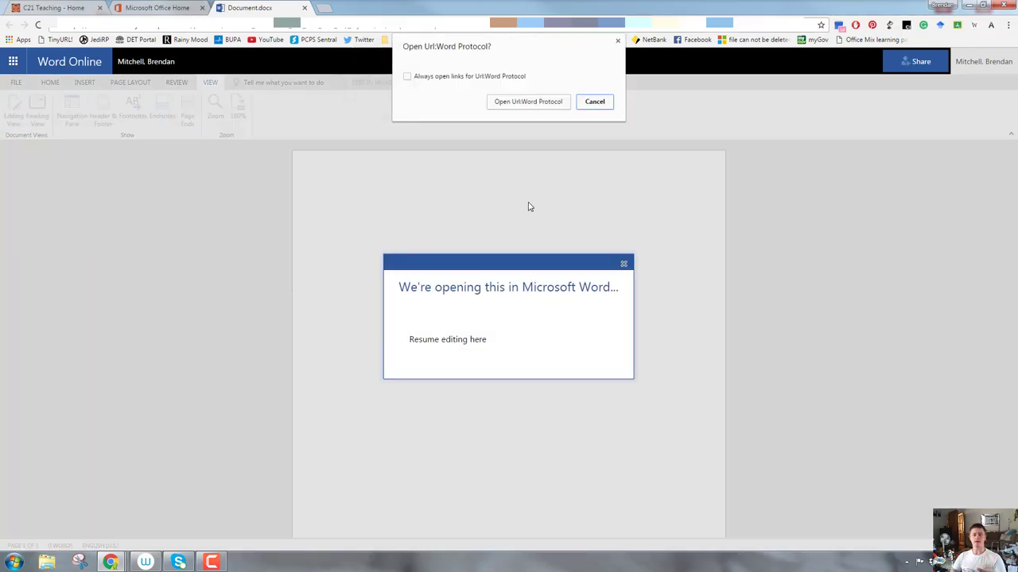
click(407, 77)
click(547, 104)
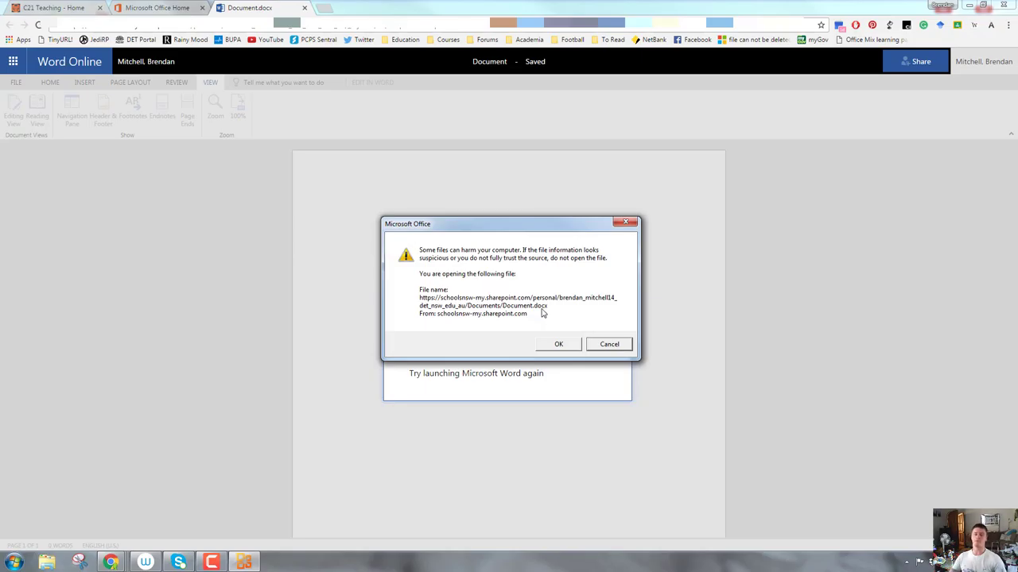
click(572, 342)
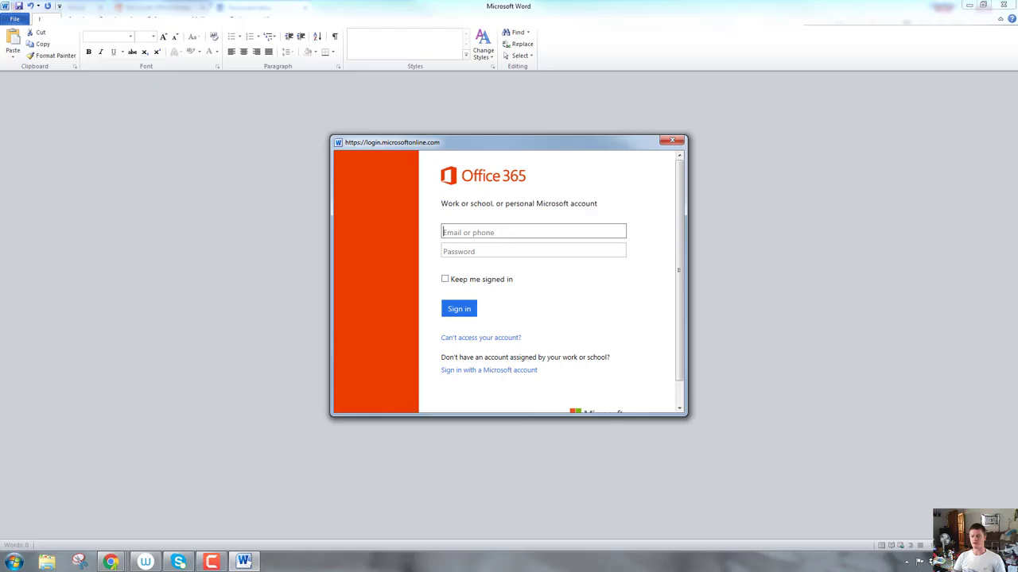
key(Escape)
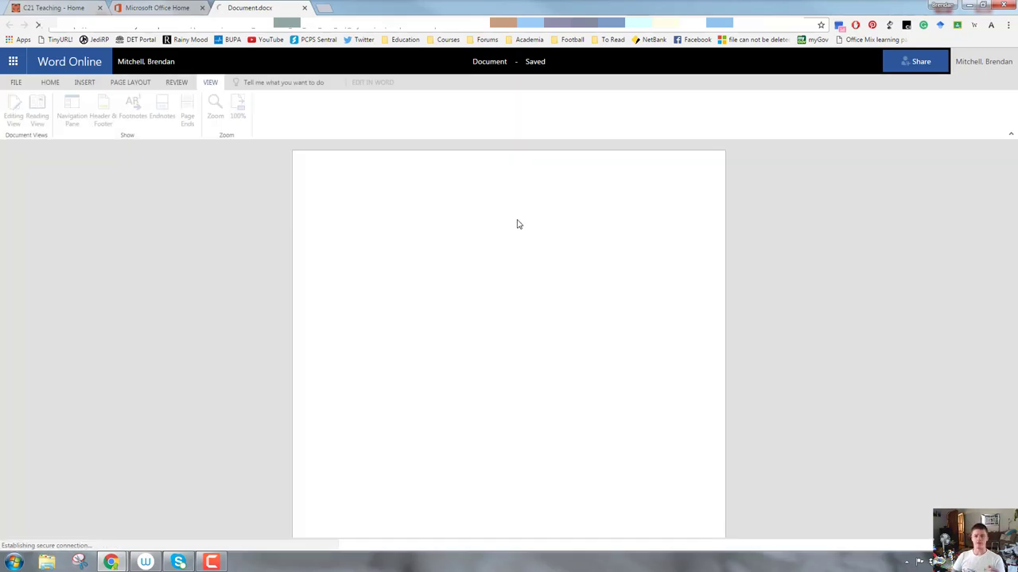
Save the document with the text "Test Document" and view its Save As options.
key(ctrl+s)
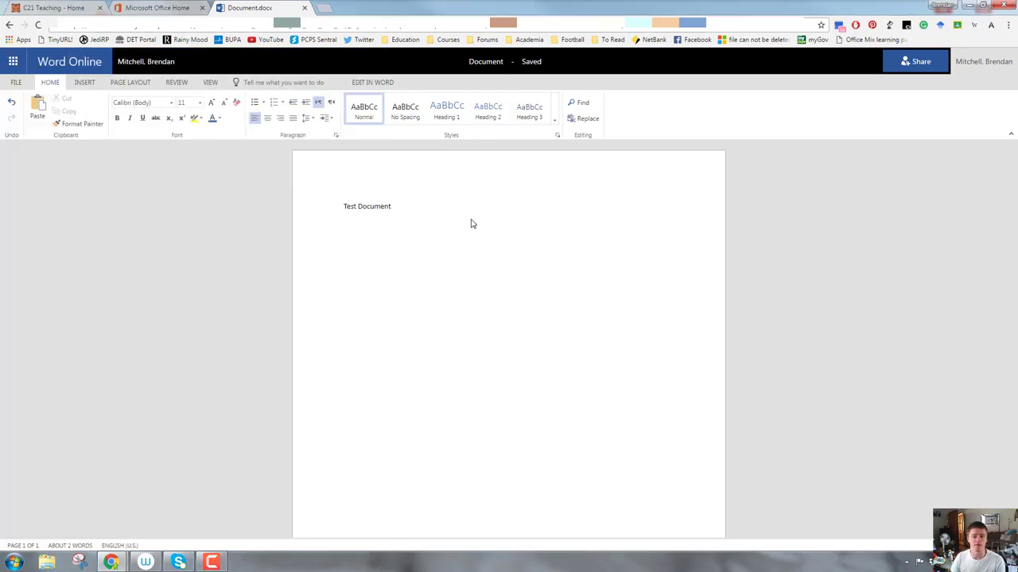
click(17, 82)
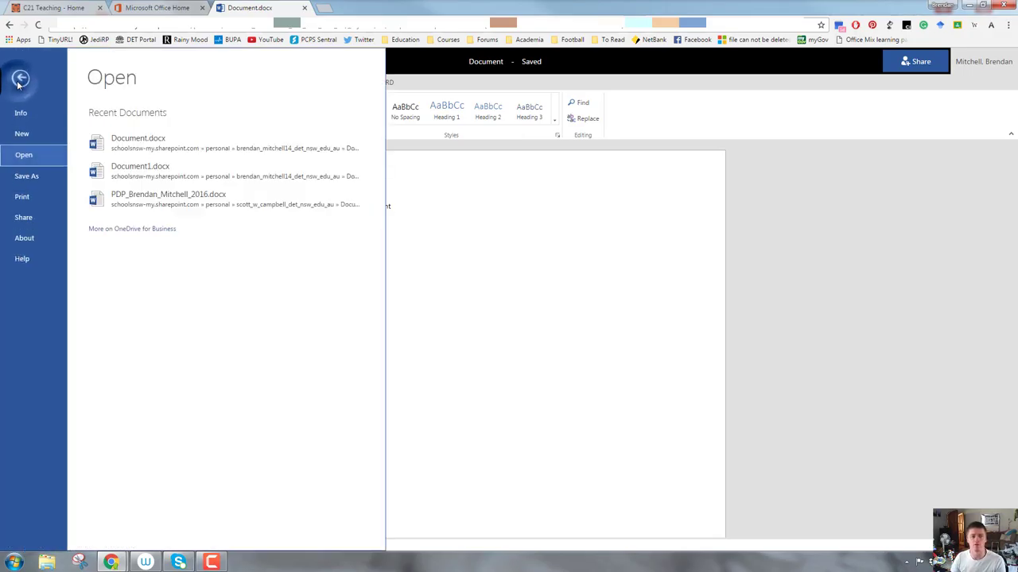
click(32, 176)
click(95, 213)
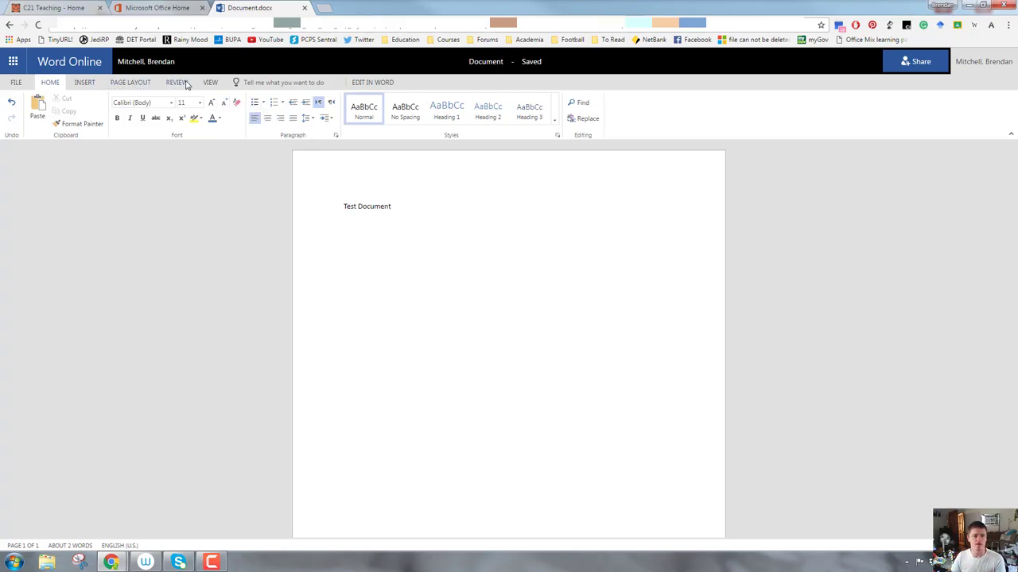
Bring up the document's reviewing and comment tools.
click(174, 85)
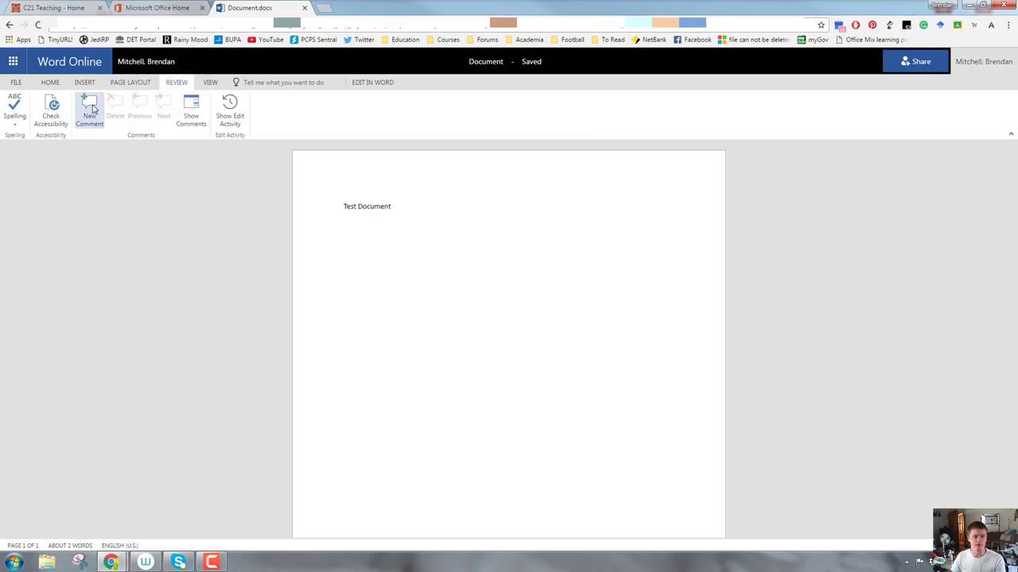